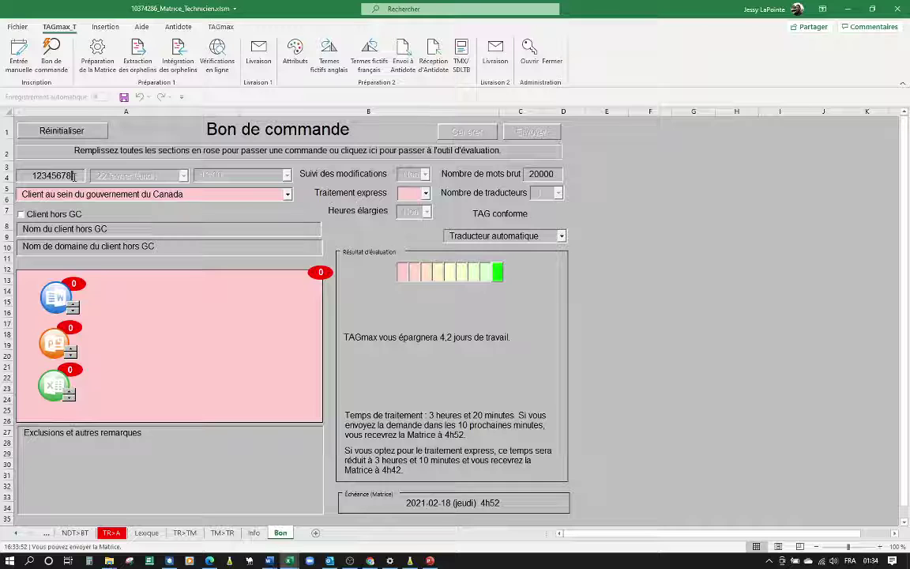
Select Services aux Autochtones Canada as the Government of Canada client on the order form
left_click(288, 198)
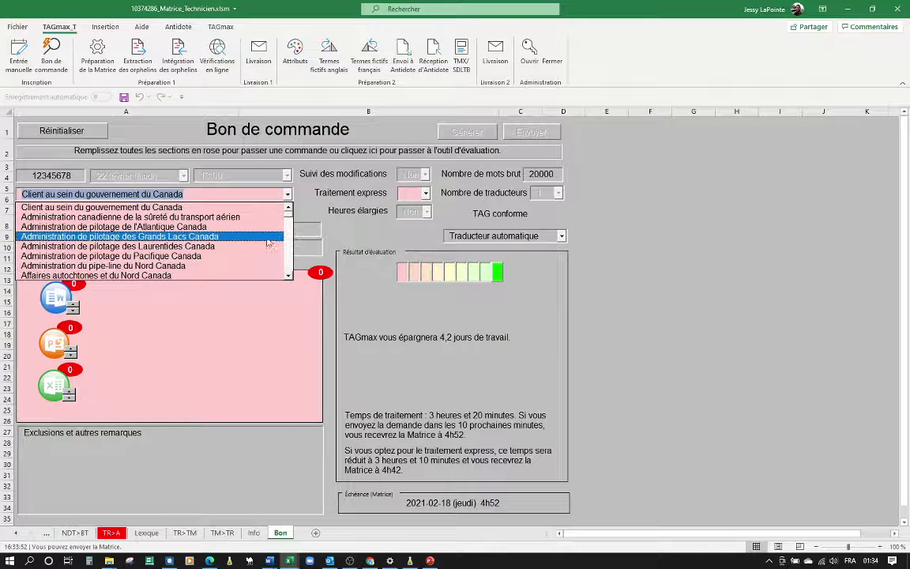
left_click(224, 196)
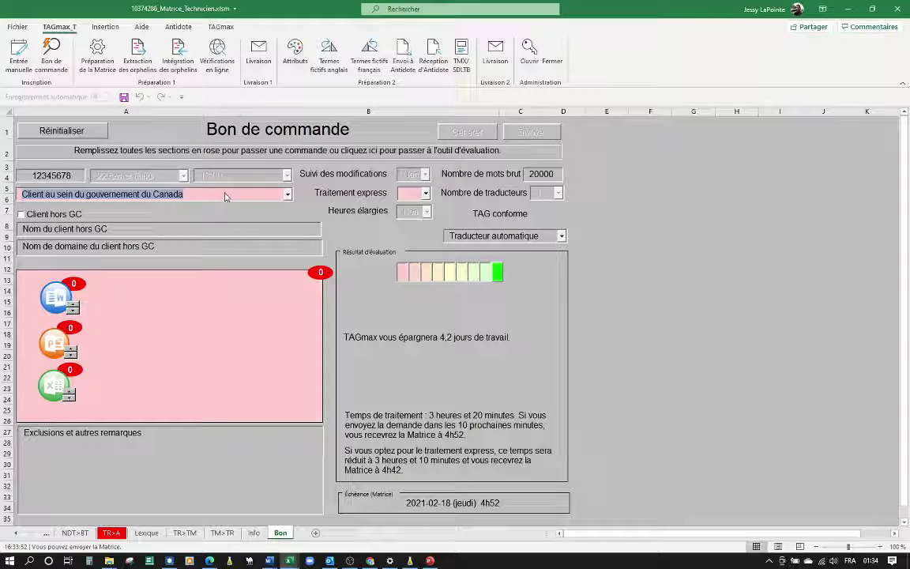
key("Down")
key("Down")
key("Down")
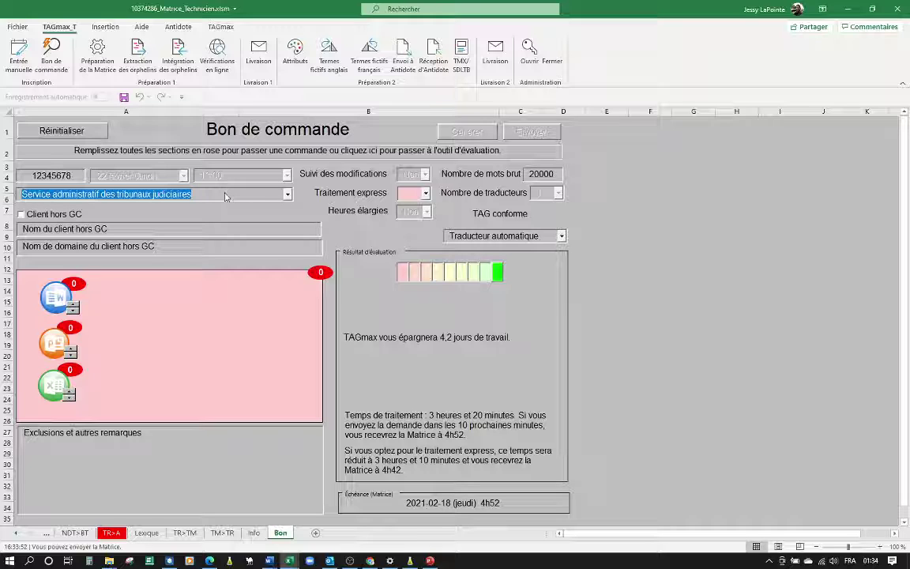
key("Down")
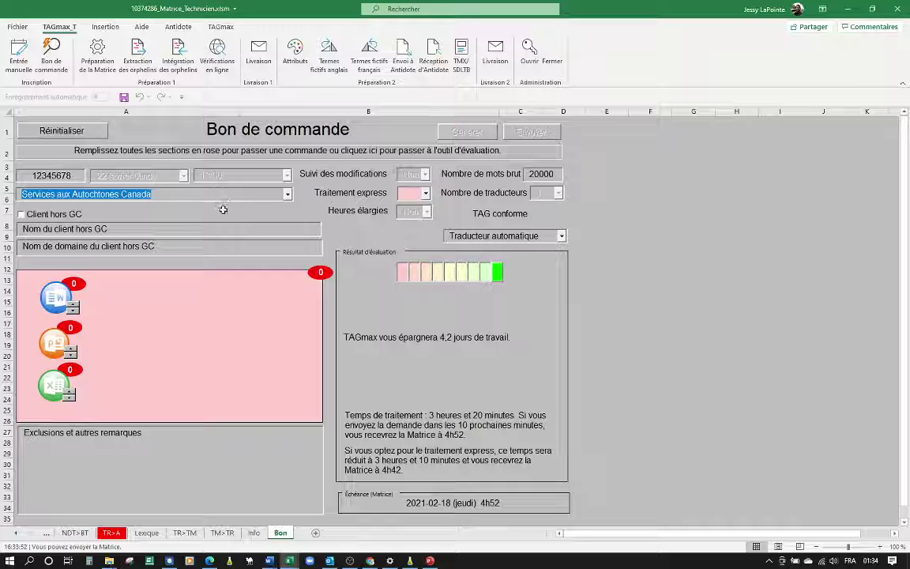
left_click(224, 214)
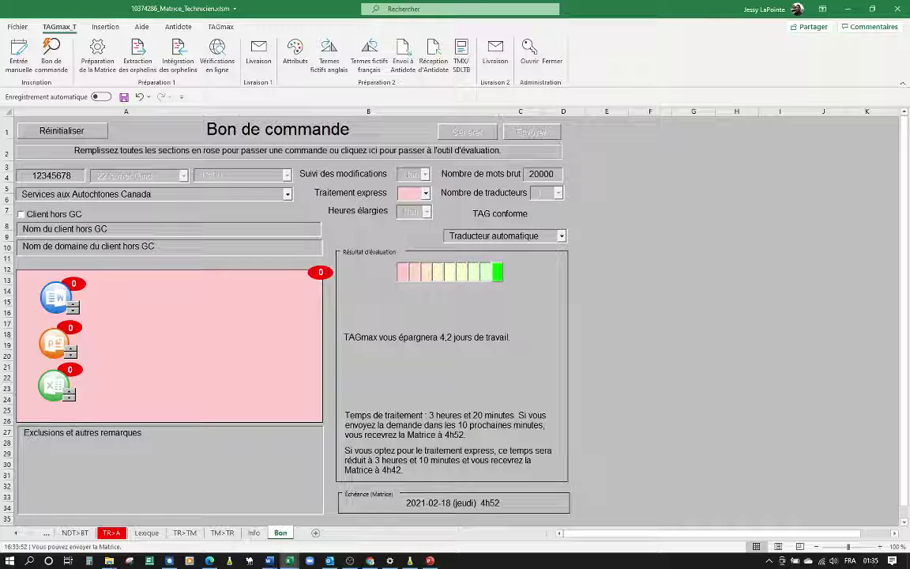
Mark the client as outside the Government of Canada and enter Police provinciale de l'Ontario as the client name
left_click(23, 217)
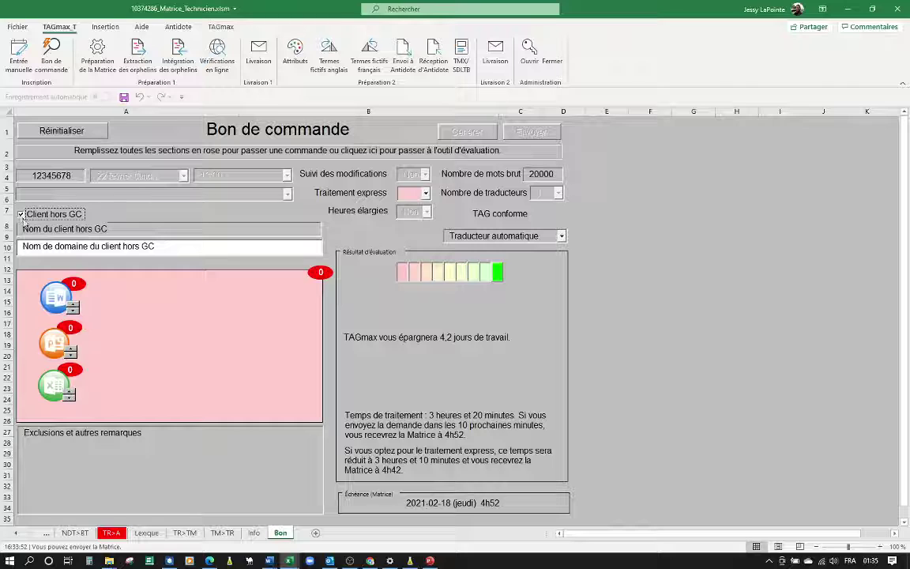
left_click(69, 247)
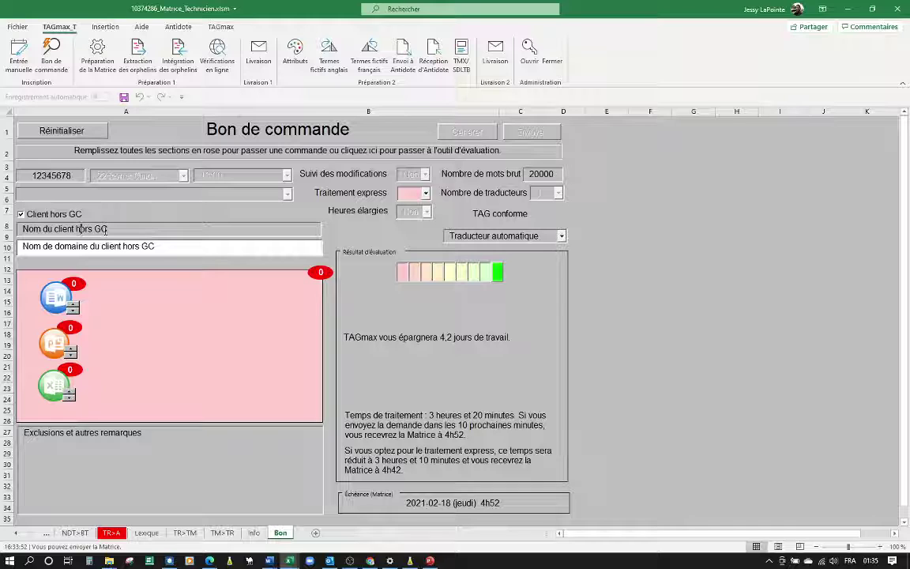
left_click_drag(110, 229, 21, 229)
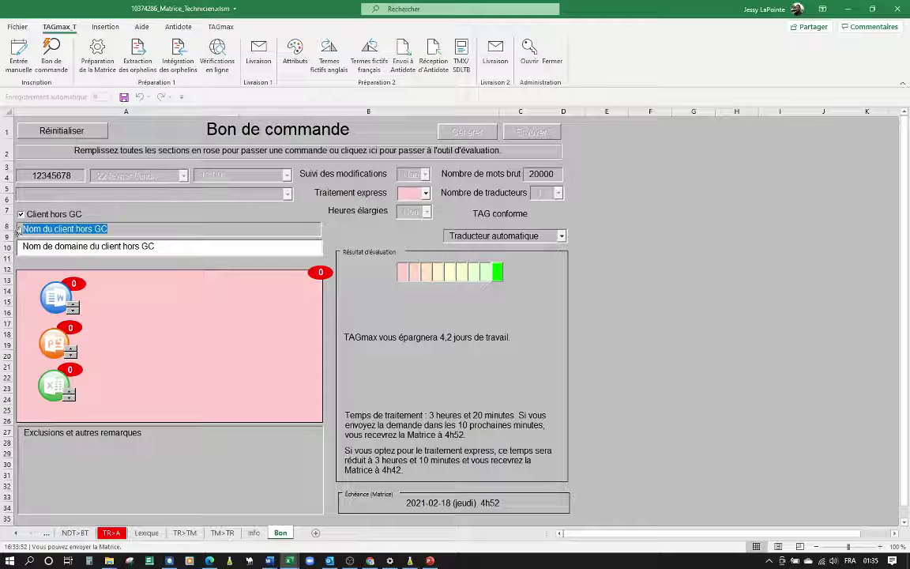
type("Polic")
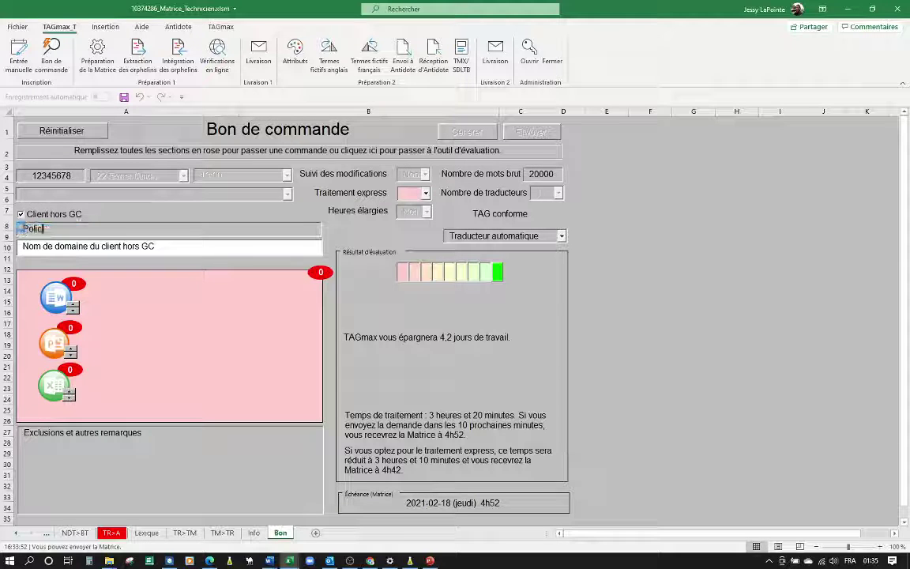
type("e prov")
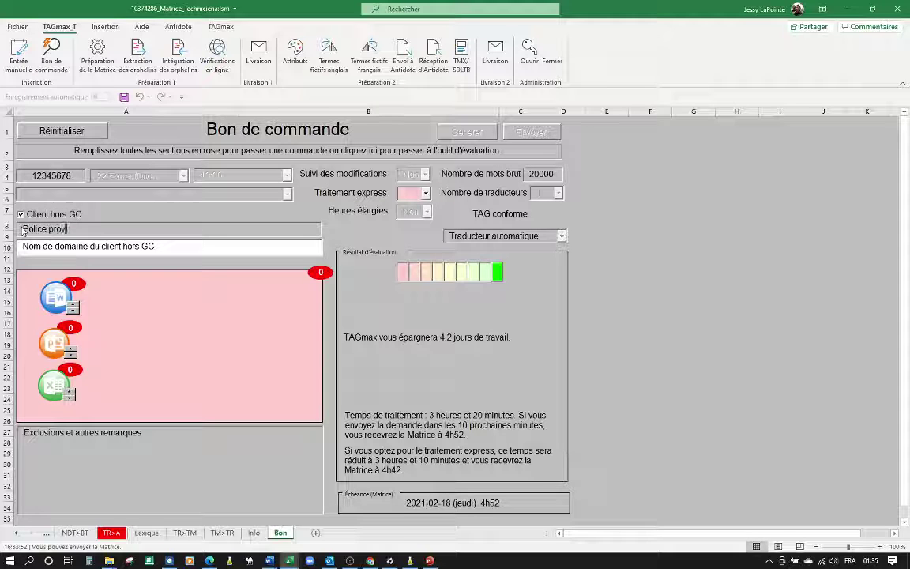
type("inciale de l'On")
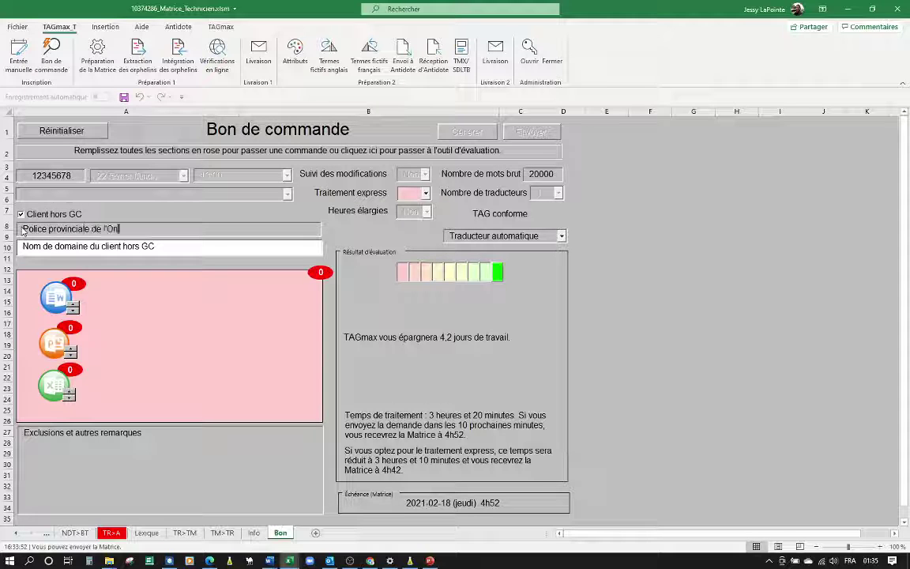
type("tario")
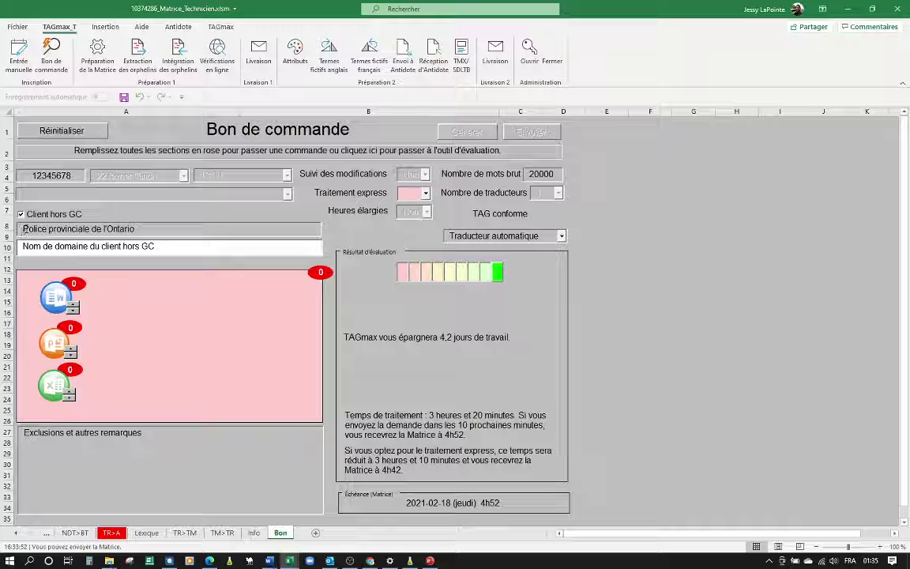
left_click(55, 246)
left_click(158, 246)
left_click_drag(159, 246, 14, 251)
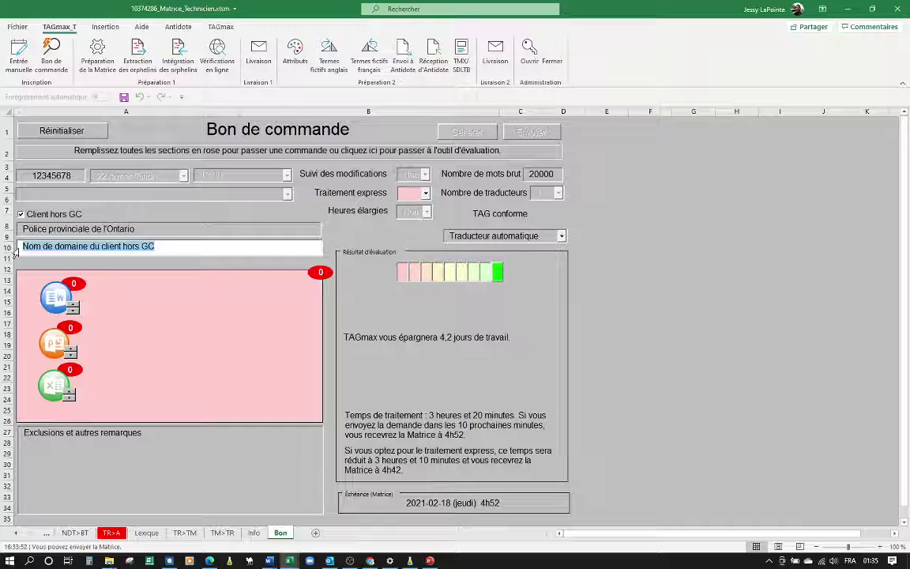
key("BackSpace")
type("www")
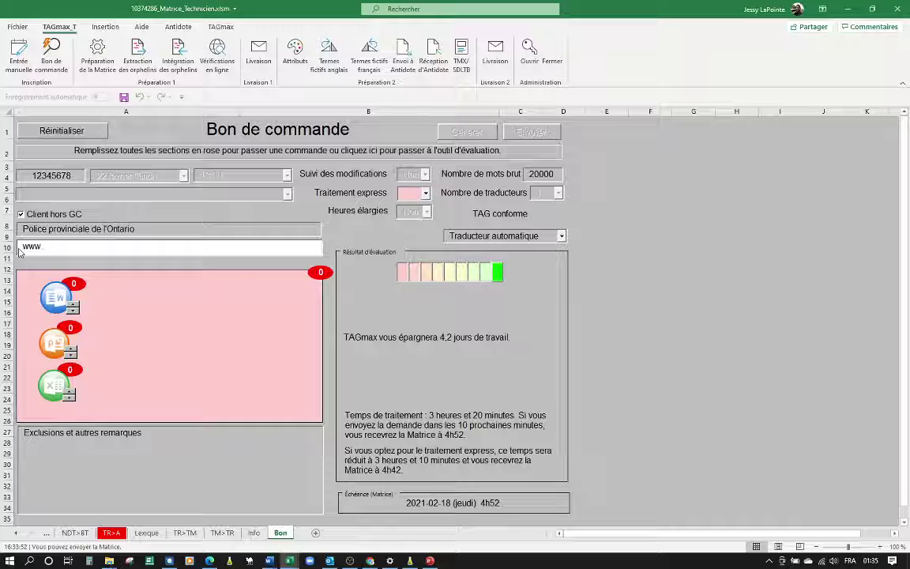
type(".opp.c")
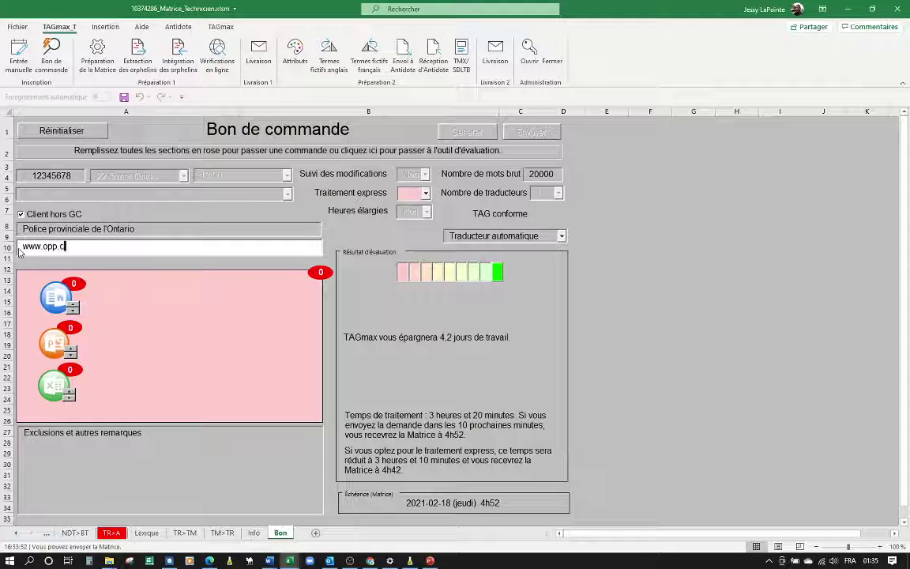
type("a")
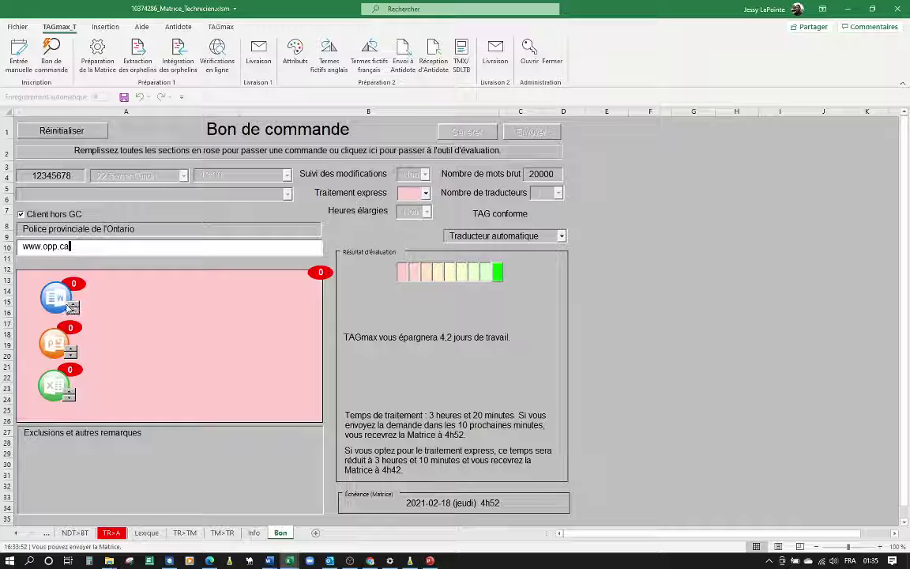
Add one Word file without comment translation and one PowerPoint file with both comments and notes translated
left_click(71, 305)
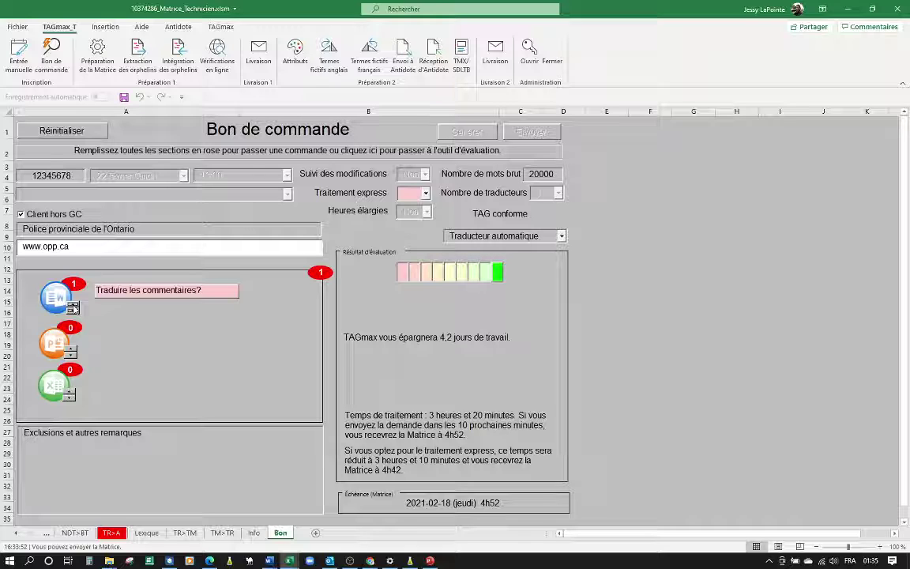
left_click(136, 291)
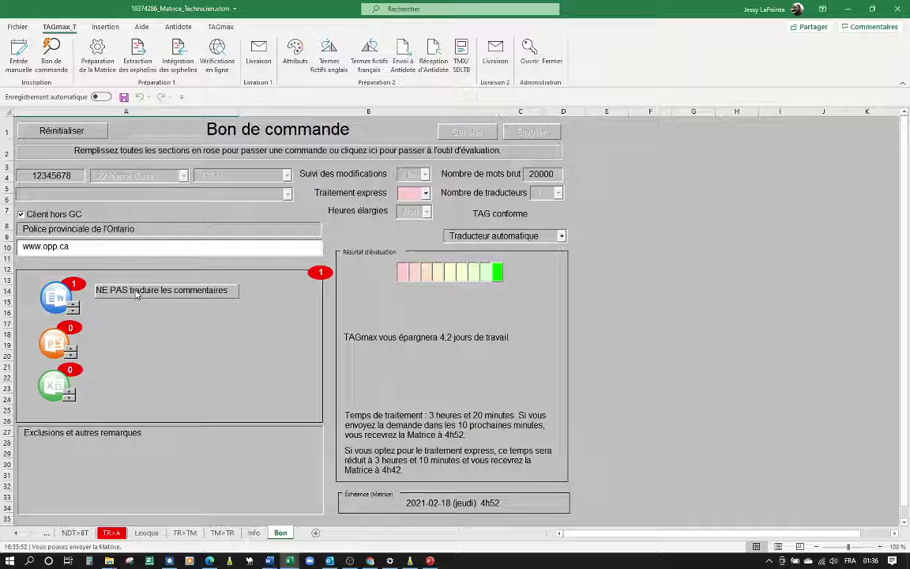
left_click(70, 350)
left_click(133, 333)
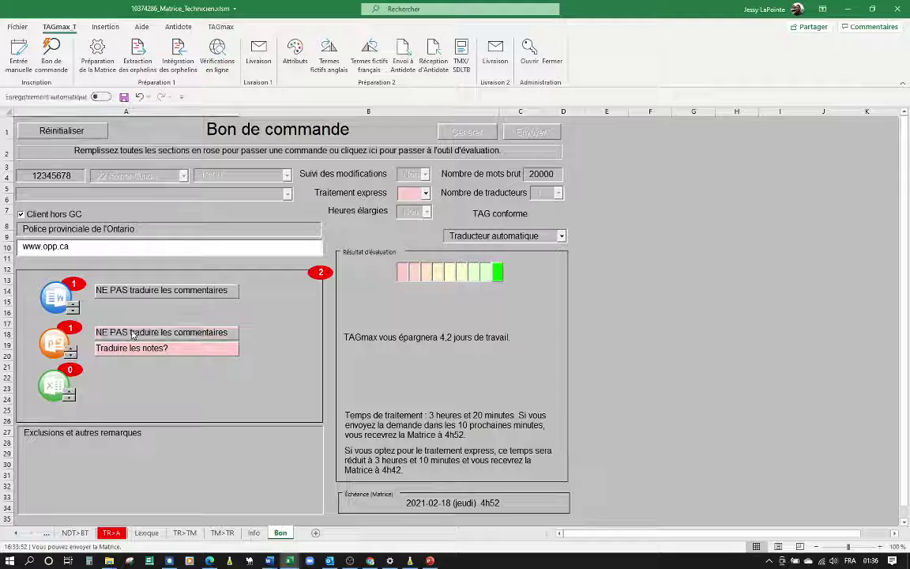
left_click(133, 333)
left_click(135, 351)
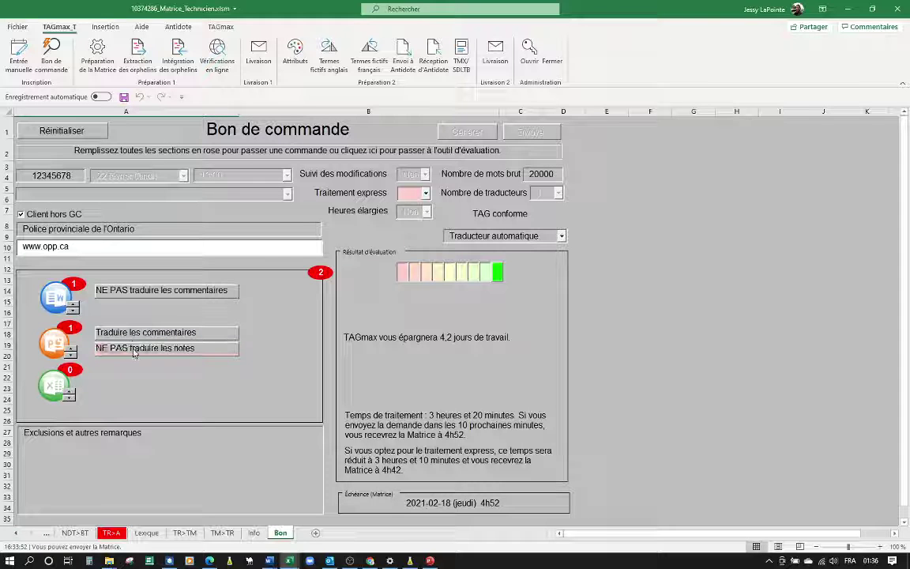
left_click(135, 353)
Add one Excel file with its comments left untranslated and its notes translated
left_click(70, 391)
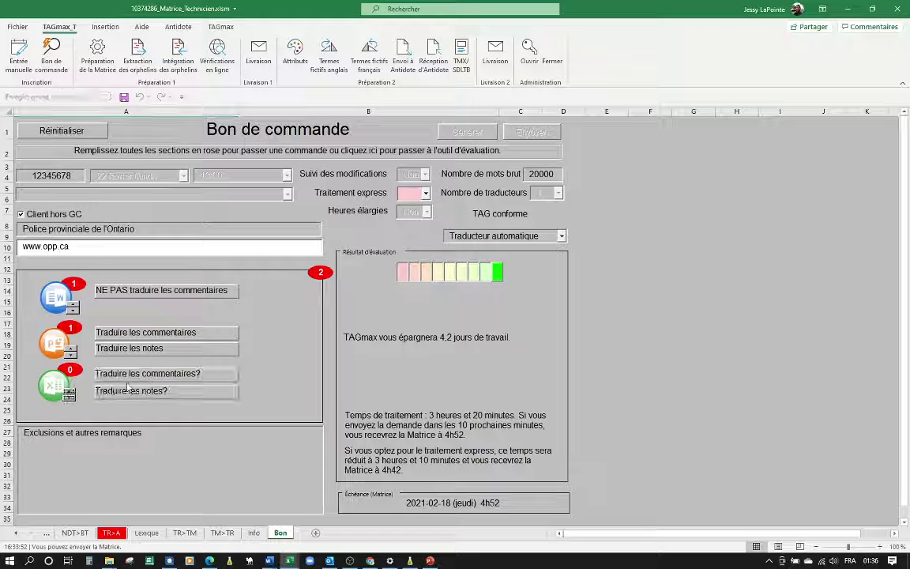
left_click(129, 374)
left_click(134, 391)
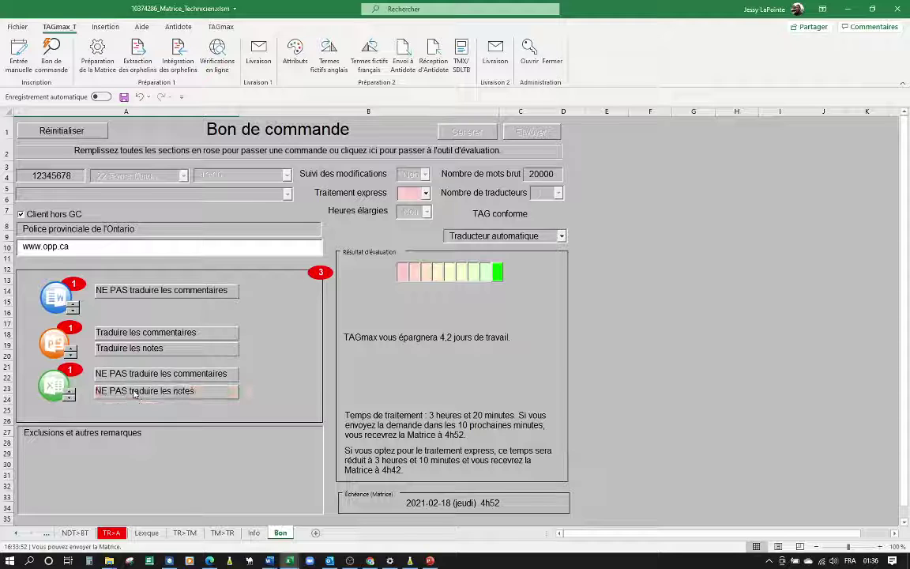
left_click(135, 392)
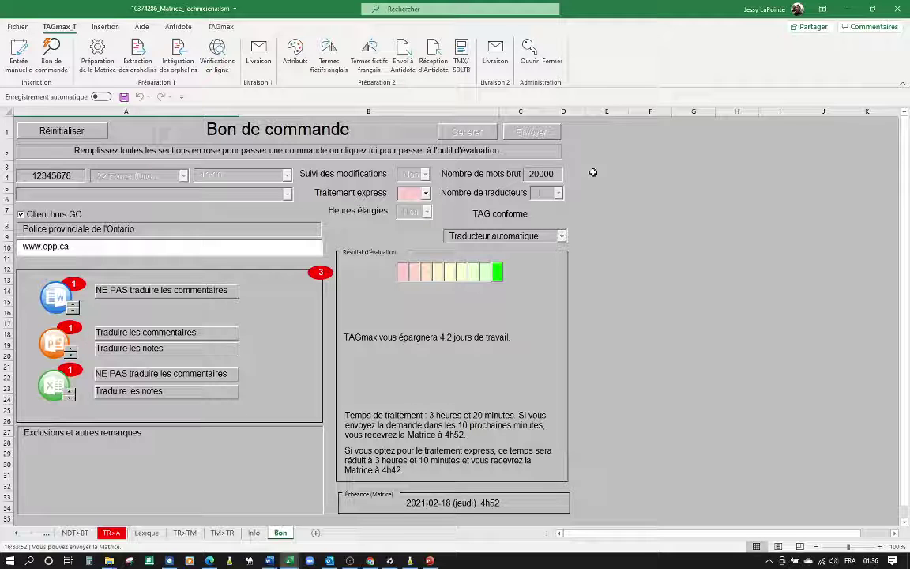
Set express processing to Non and review the available machine translators without choosing one
left_click(426, 194)
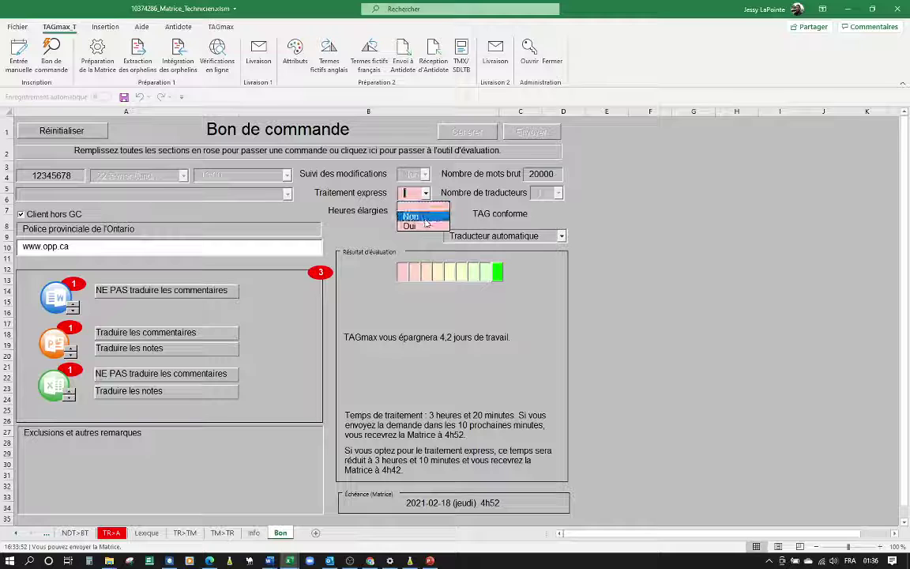
left_click(412, 215)
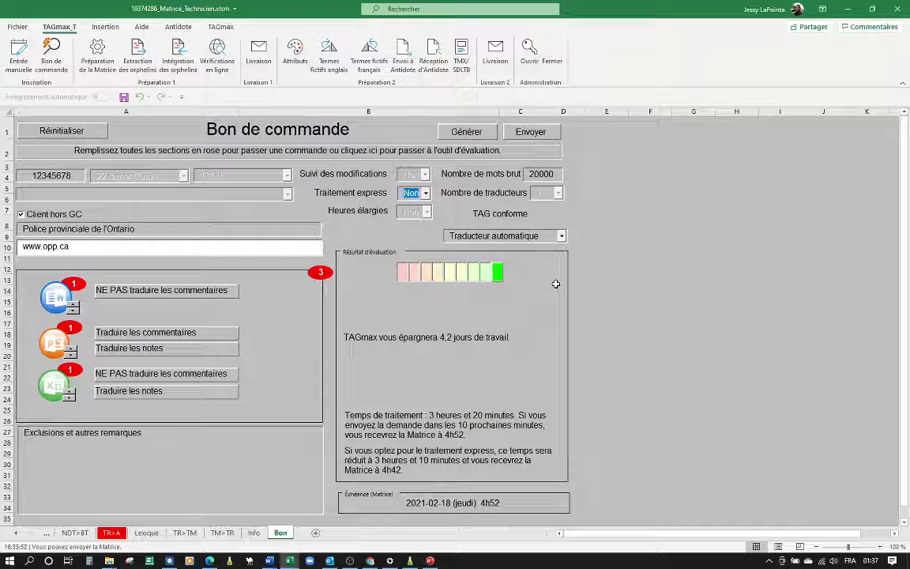
left_click(159, 455)
left_click(562, 237)
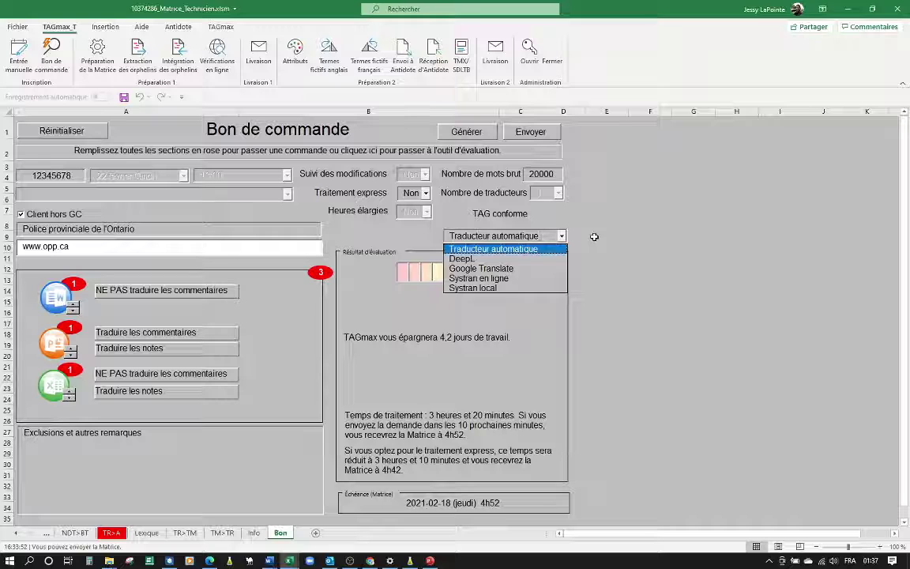
left_click(594, 237)
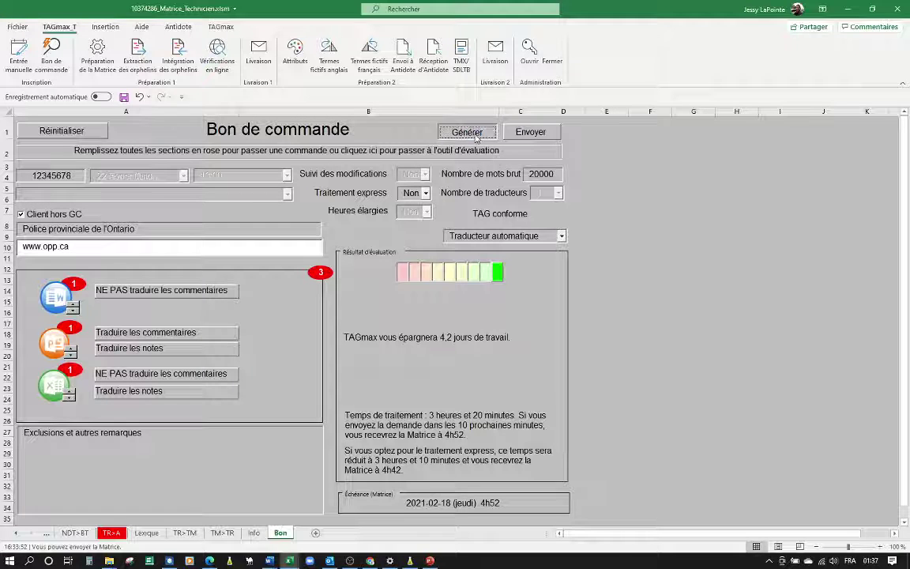
Generate the completed order form and create the e-mail for sending the processing request
left_click(475, 136)
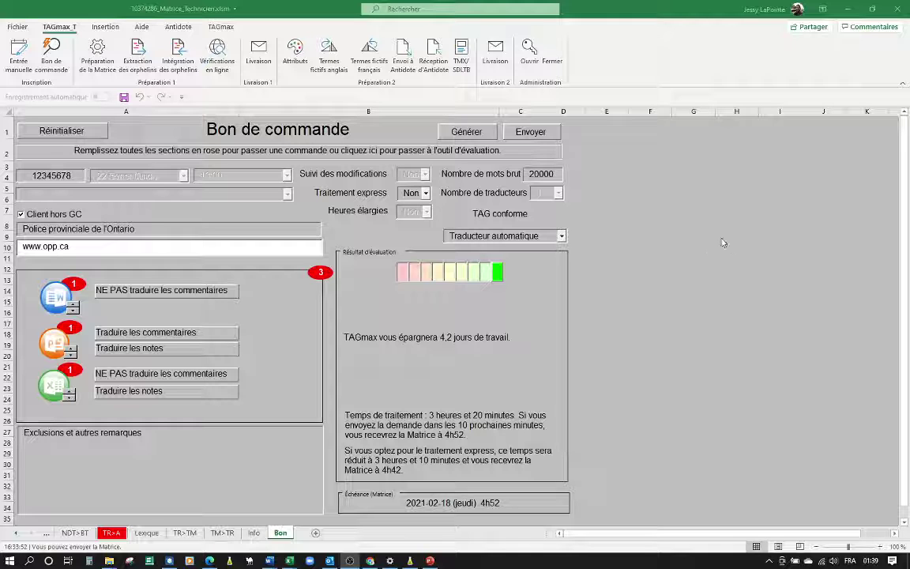
left_click(531, 132)
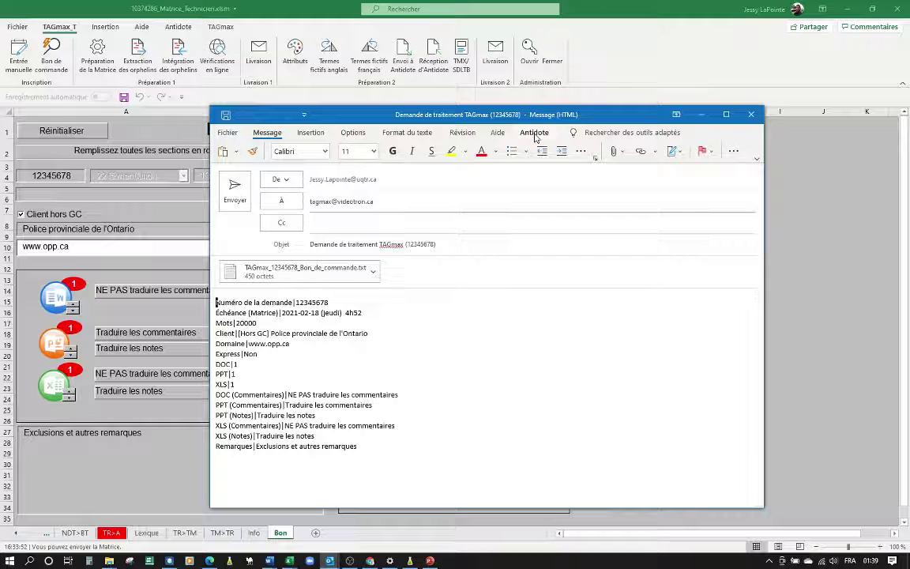